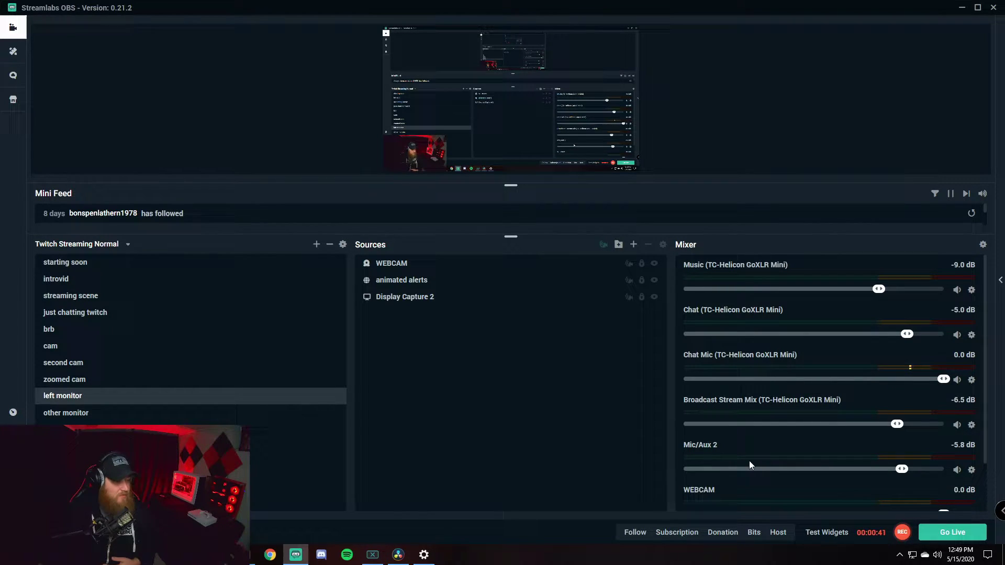
# Scroll the Streamlabs mixer to review the GoXLR Mini Music, Chat, Chat Mic and Broadcast Stream Mix channels
pyautogui.scroll(-1, 741, 467)
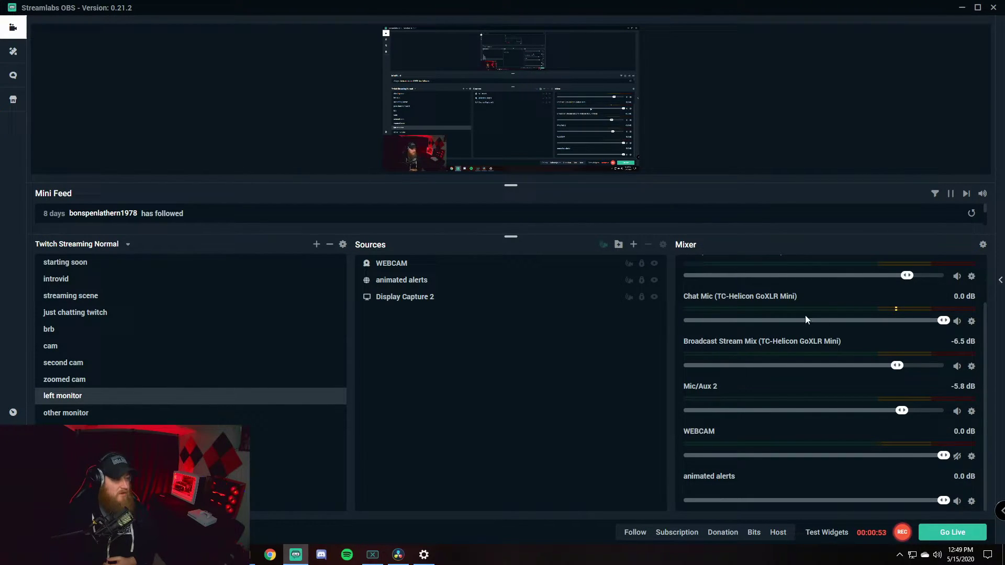
# Bring up Windows' per-app audio list and confirm Spotify outputs to Music (2- TC-Helicon) at 100
pyautogui.click(426, 556)
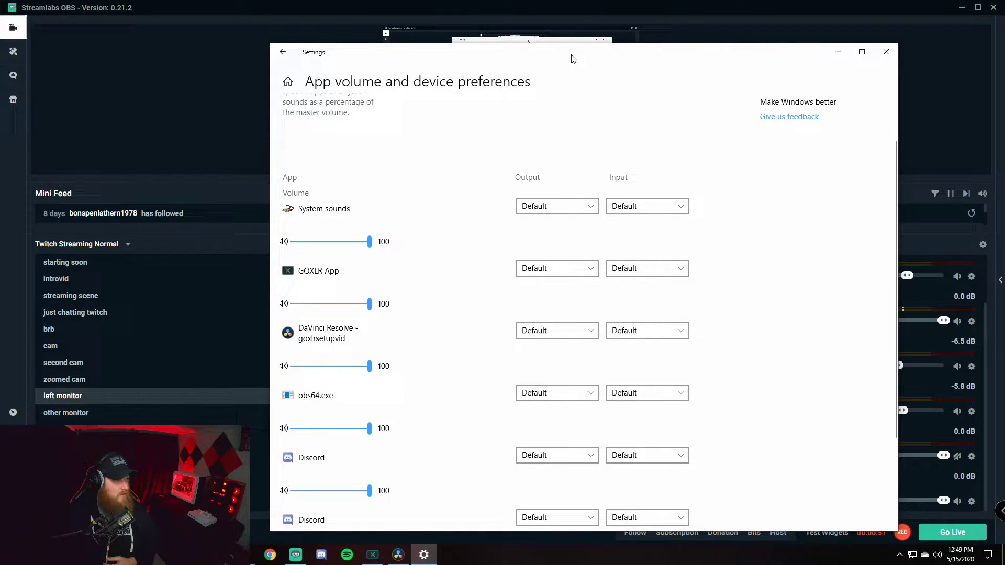
pyautogui.moveTo(574, 58); pyautogui.dragTo(562, 43)
pyautogui.scroll(-3, 341, 413)
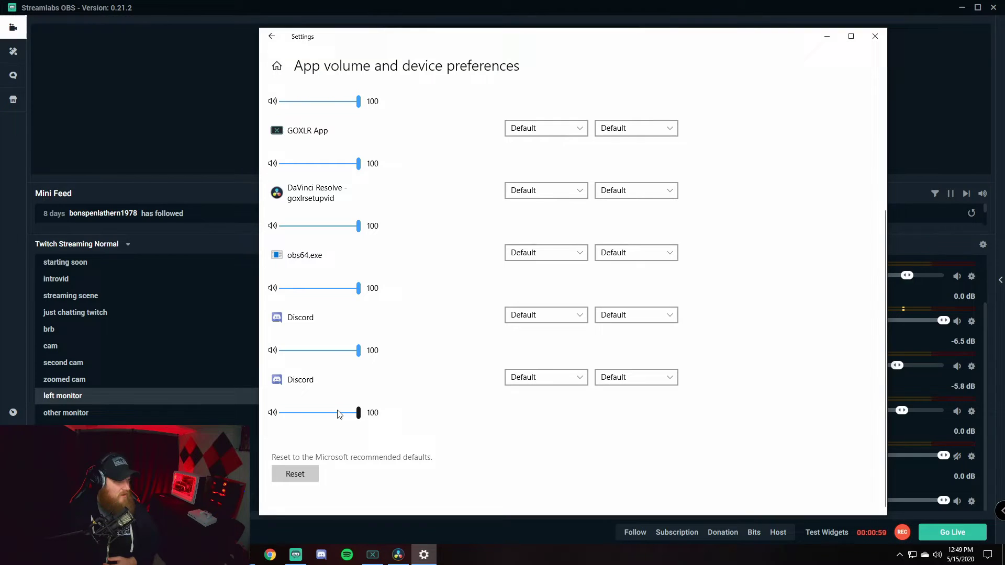
pyautogui.scroll(3, 339, 413)
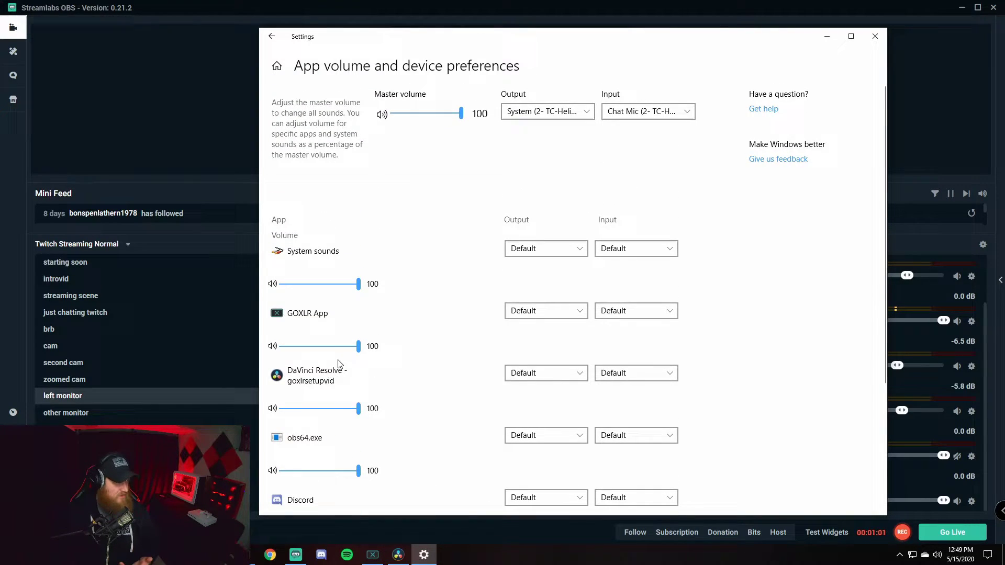
pyautogui.scroll(-3, 340, 364)
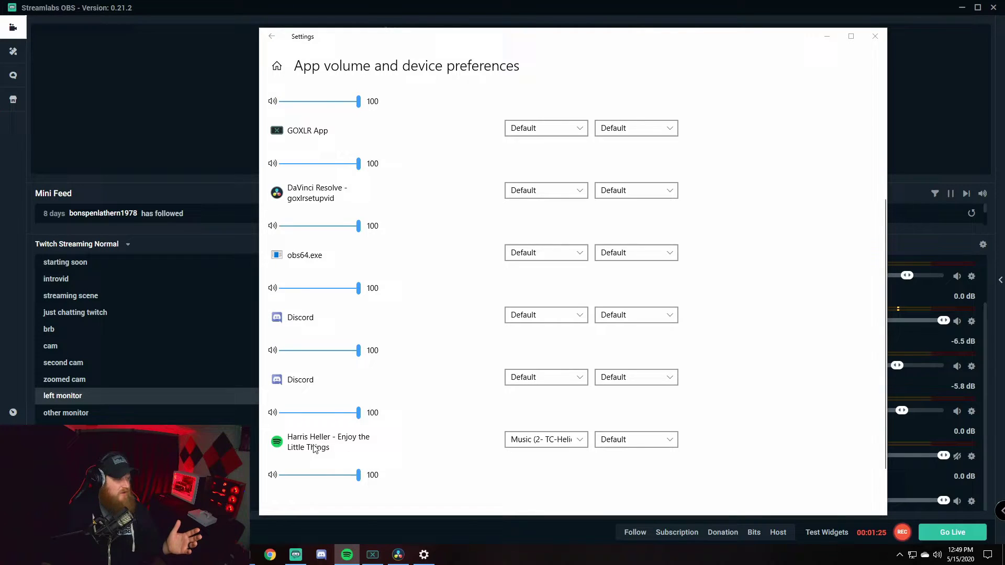
pyautogui.scroll(-2, 312, 425)
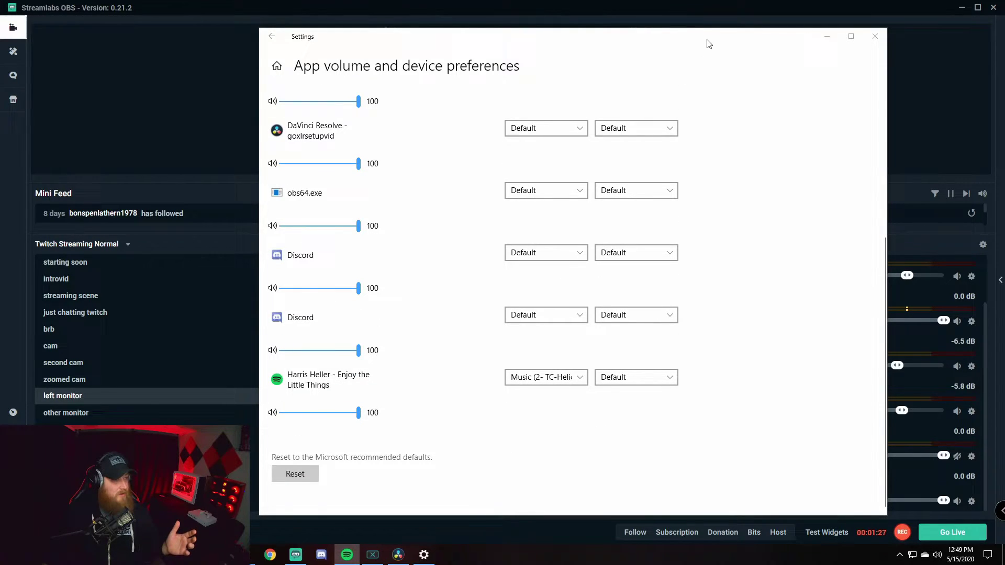
# Route Spotify's output to Music (2- TC-Helicon GoXLR Mini) and go back to the Sound page
pyautogui.moveTo(636, 35); pyautogui.dragTo(426, 41)
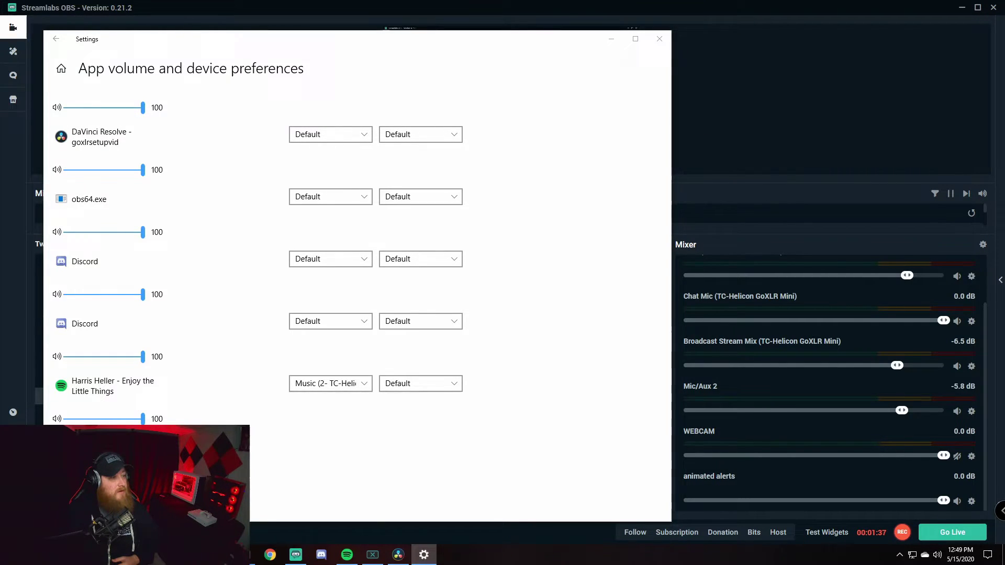
pyautogui.scroll(3, 790, 298)
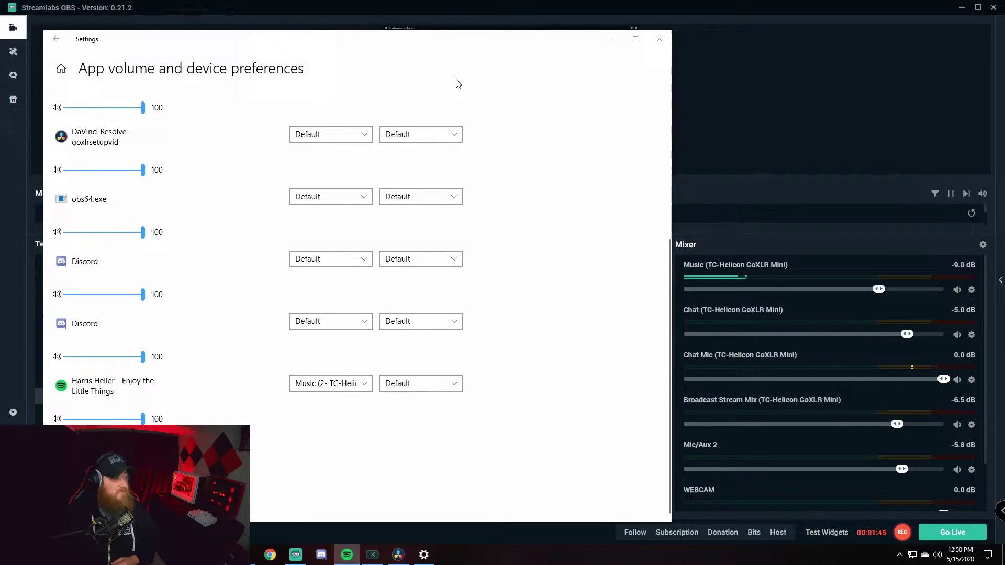
pyautogui.click(325, 386)
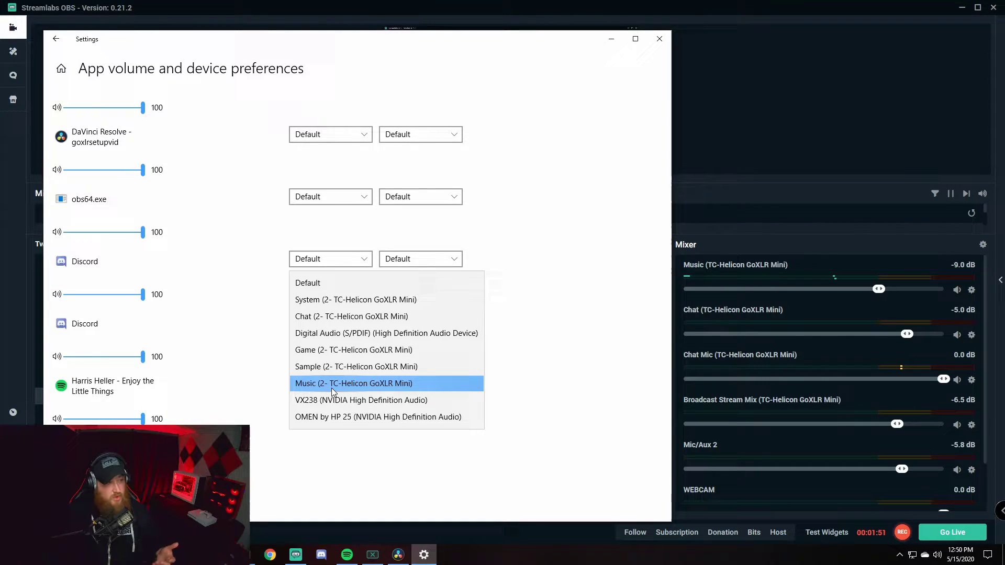
pyautogui.click(333, 390)
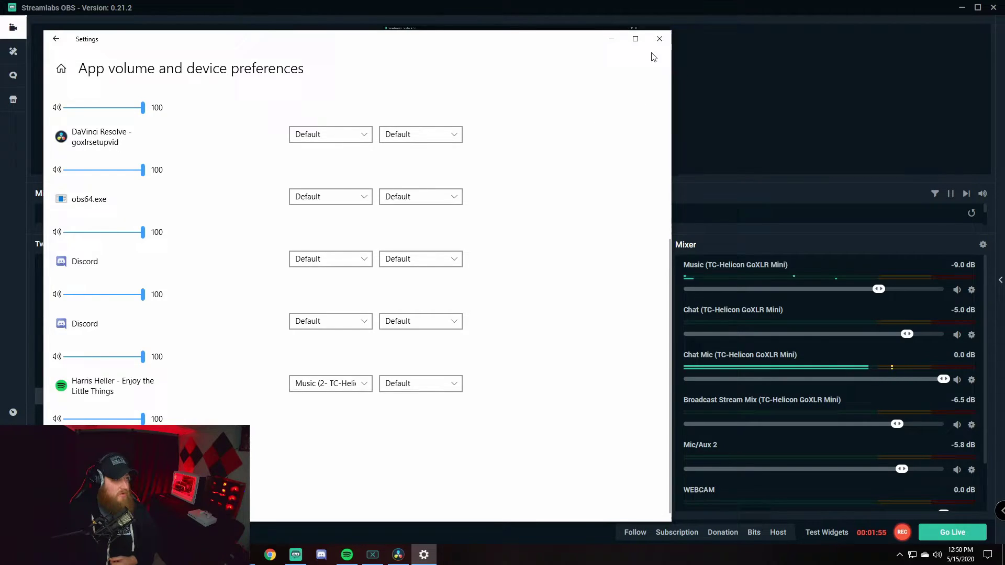
pyautogui.scroll(5, 527, 262)
pyautogui.click(56, 38)
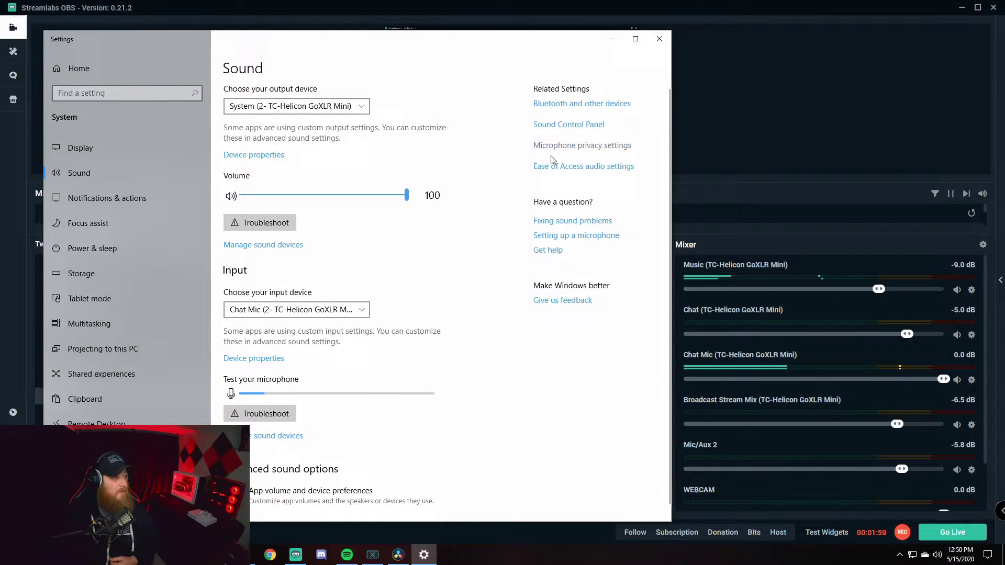
# Confirm Chat Mic as default recording device in the Sound control panel, then close Sound and Settings
pyautogui.click(568, 125)
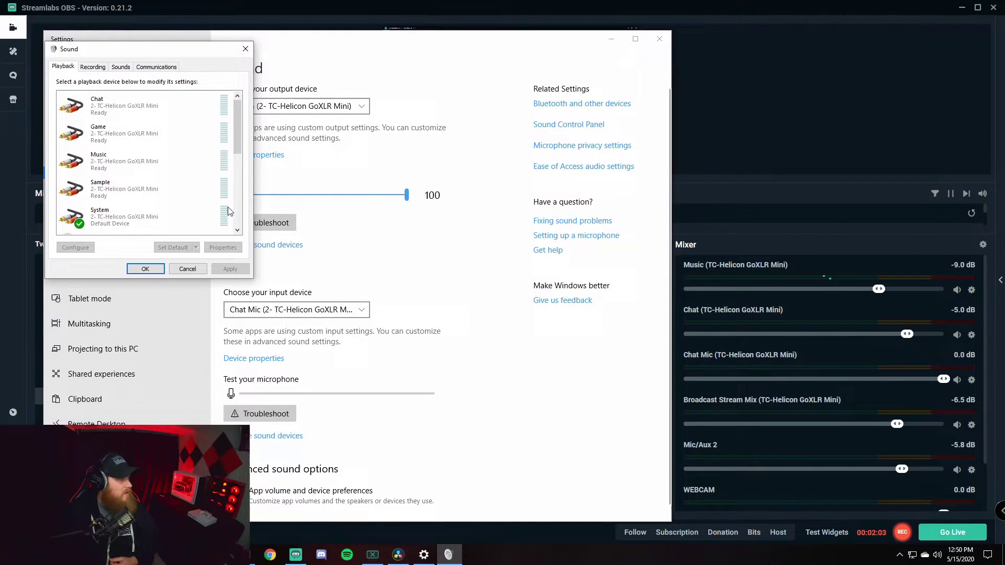
pyautogui.moveTo(163, 49); pyautogui.dragTo(504, 197)
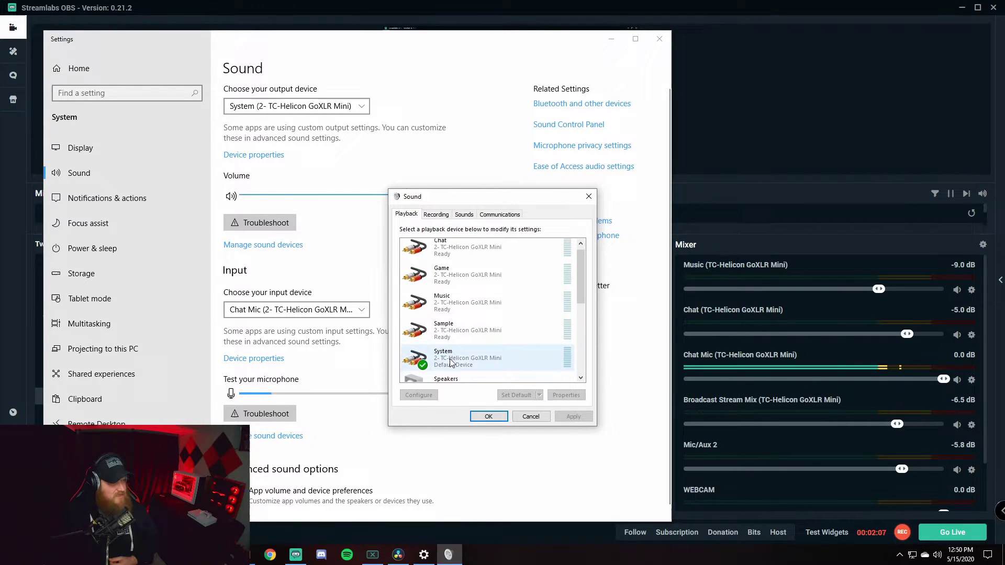
pyautogui.scroll(-1, 470, 346)
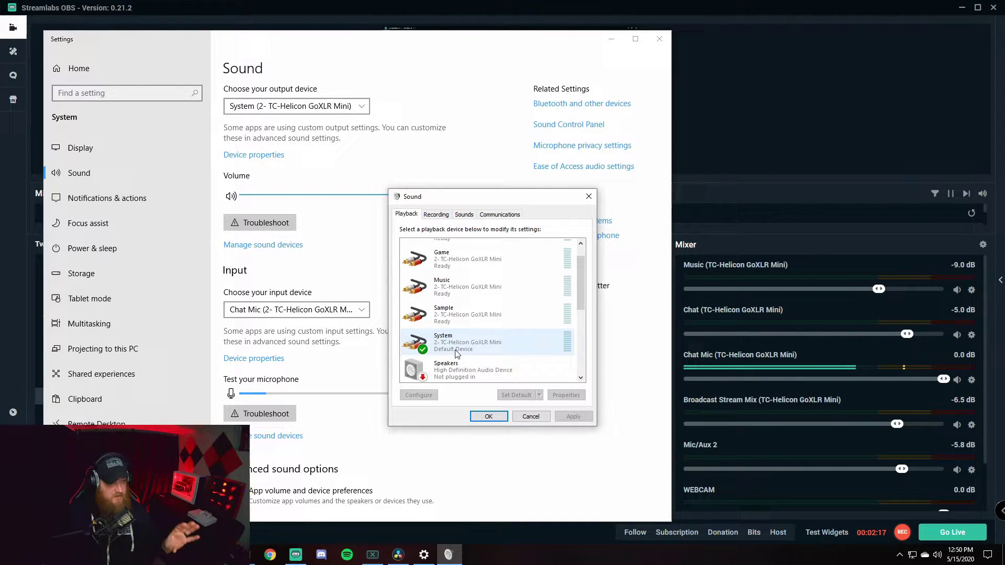
pyautogui.click(438, 216)
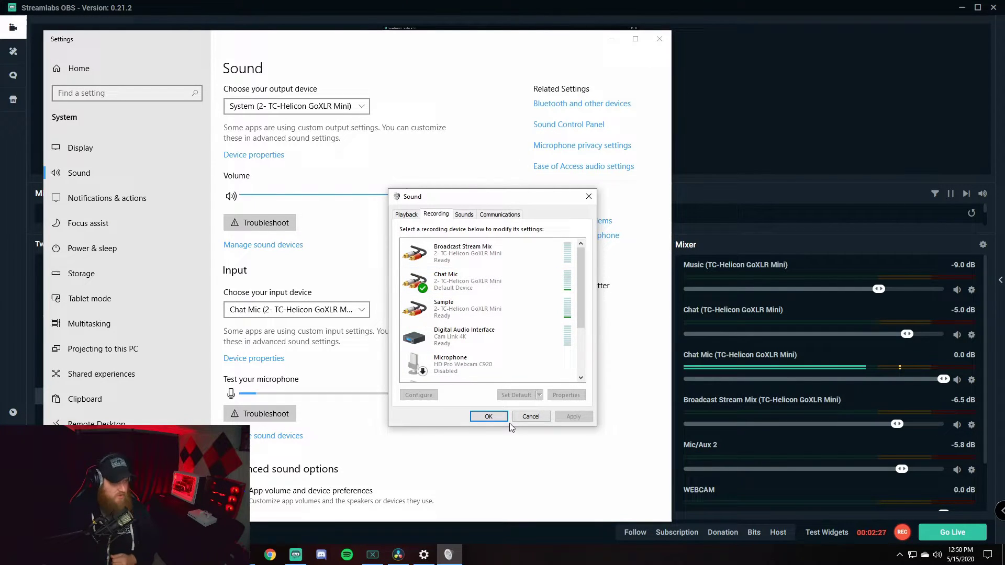
pyautogui.click(464, 214)
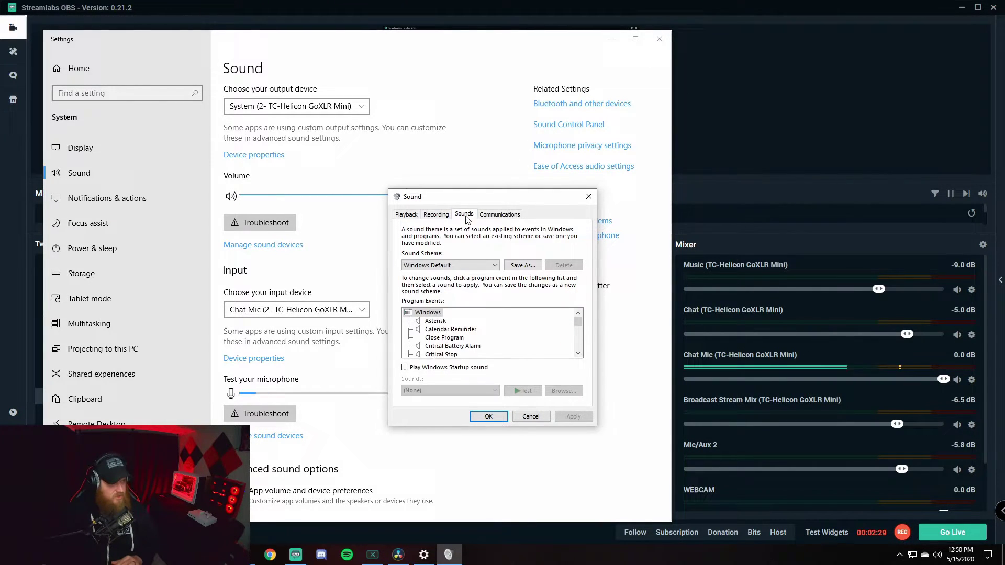
pyautogui.scroll(-5, 458, 324)
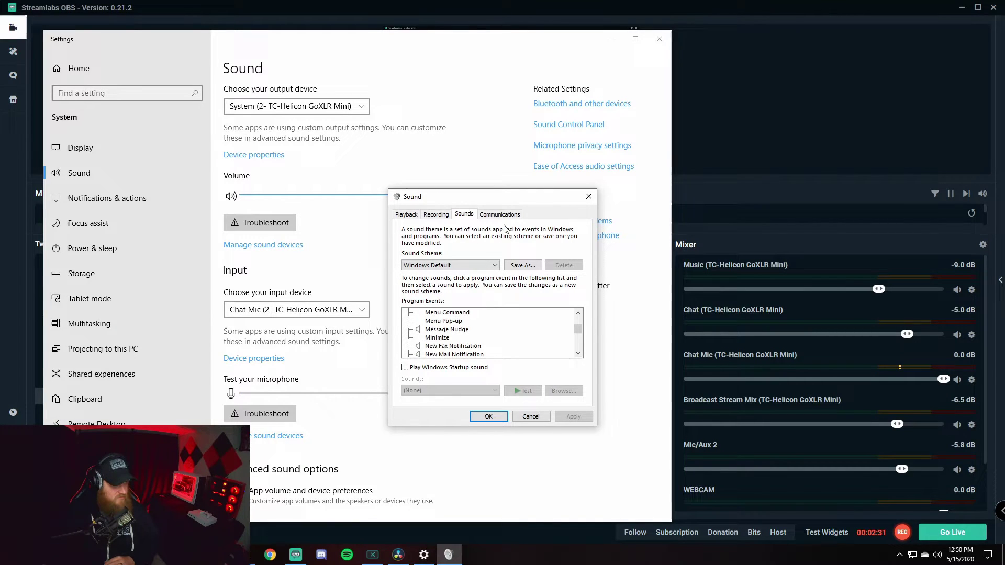
pyautogui.click(436, 215)
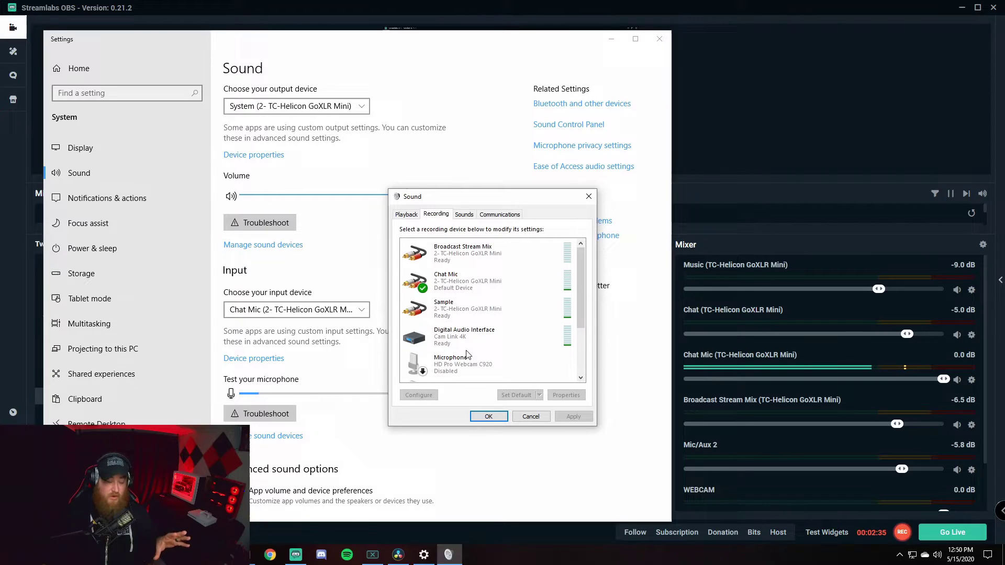
pyautogui.click(488, 416)
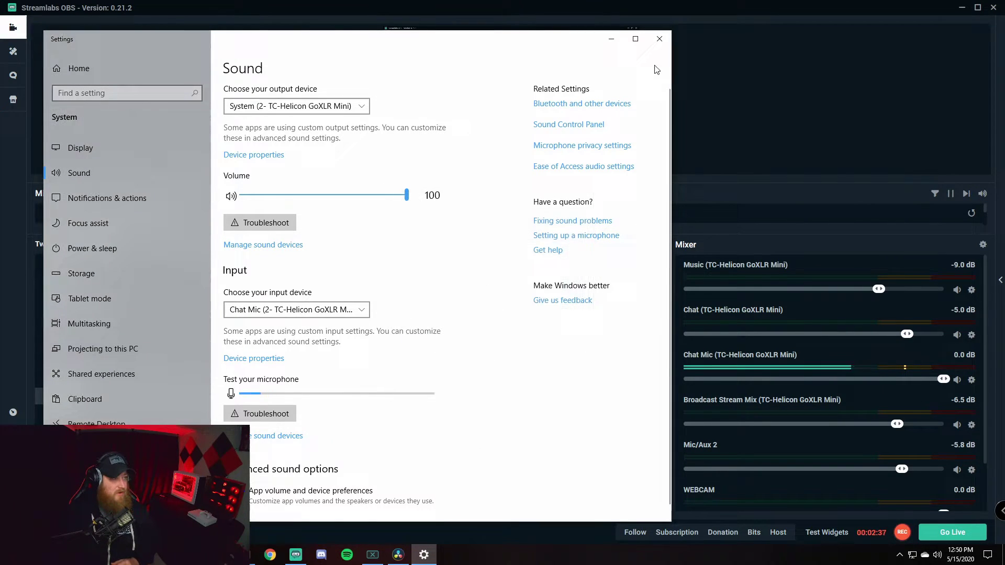
pyautogui.click(660, 39)
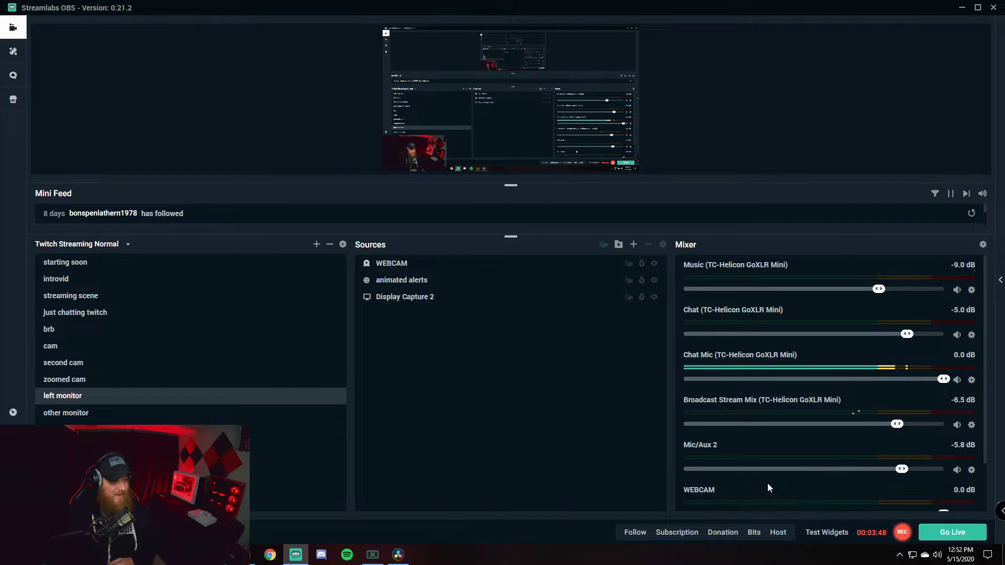
# Open Mic/Aux 2's properties, showing its device as Line In (High Definition Audio Device)
pyautogui.click(972, 470)
pyautogui.click(895, 356)
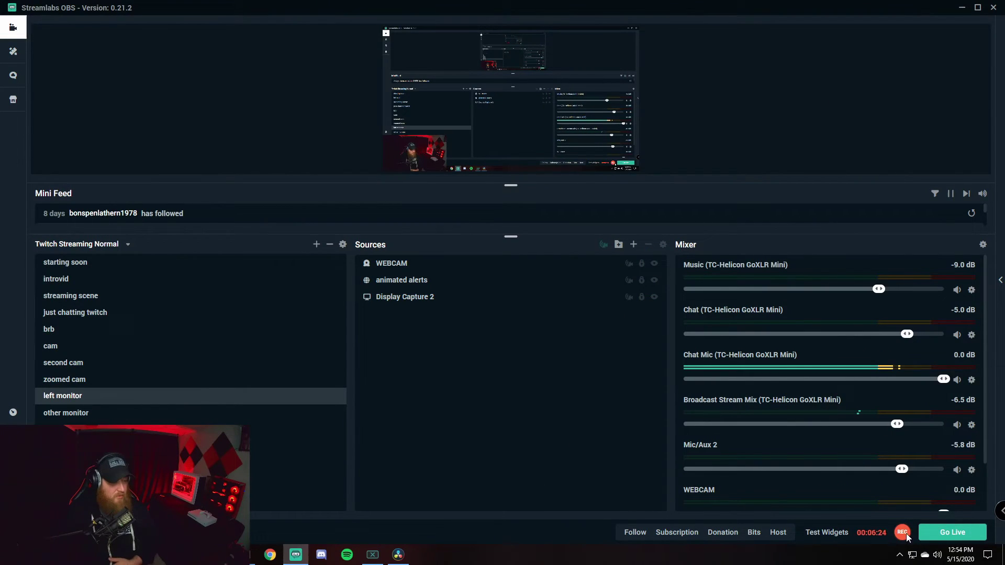
# Check that the System (2- TC-Helicon GoXLR Mini) output sits at volume 100
pyautogui.click(938, 556)
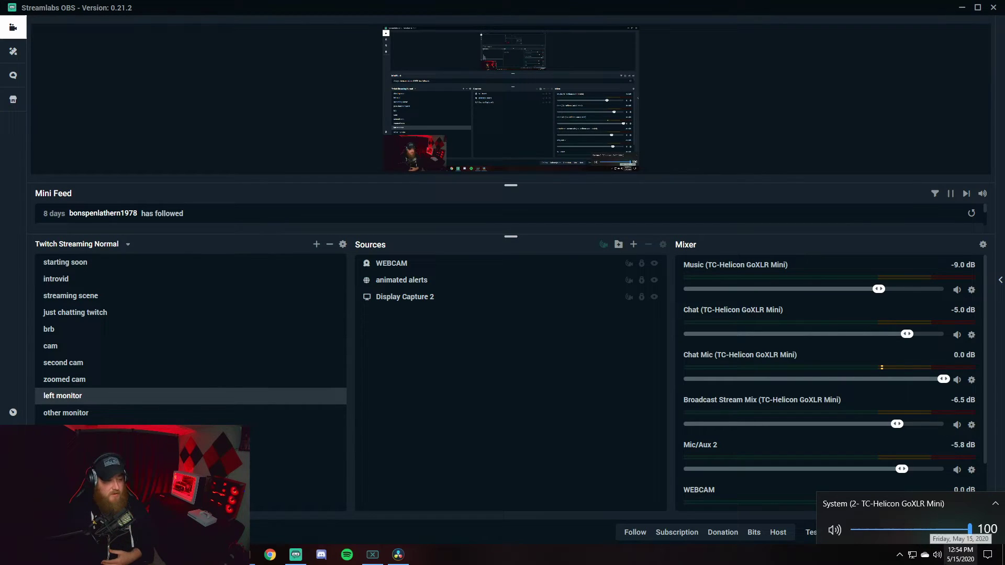
pyautogui.click(936, 558)
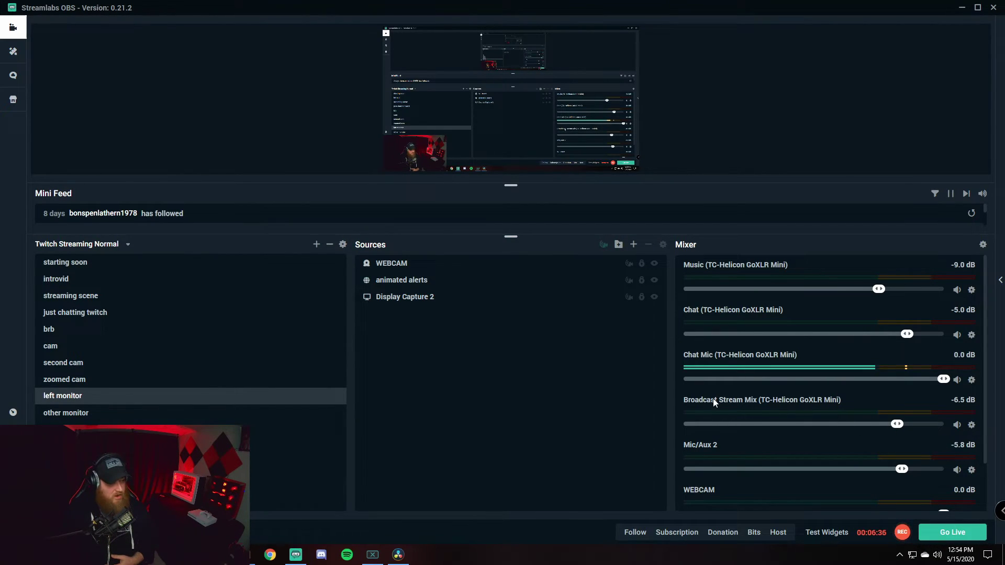
pyautogui.click(972, 425)
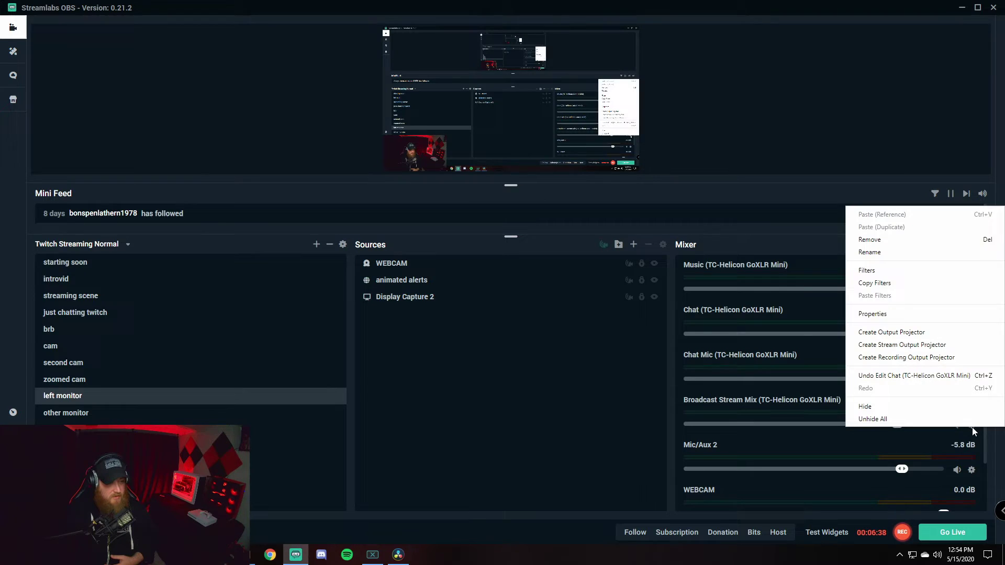
pyautogui.click(881, 314)
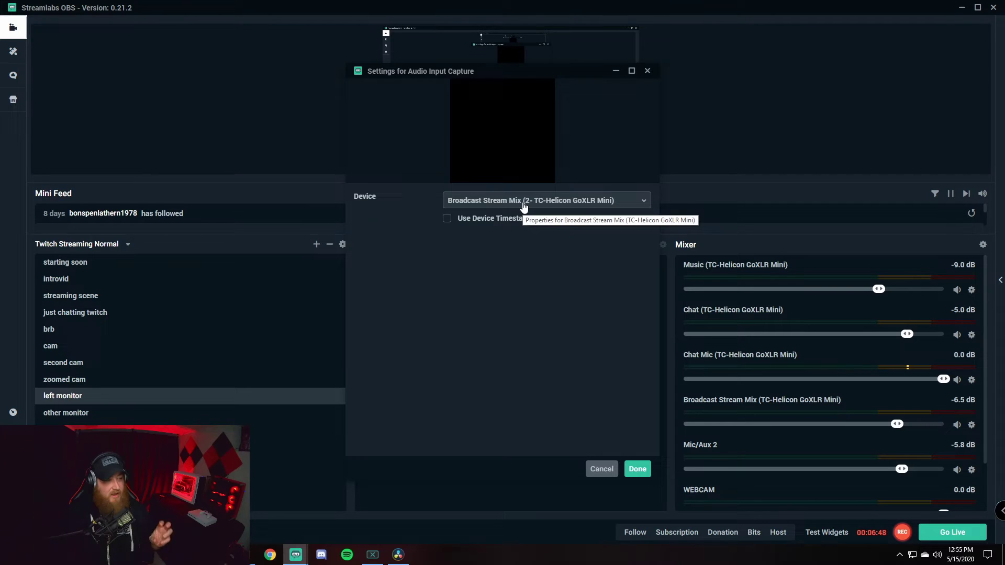
pyautogui.click(630, 470)
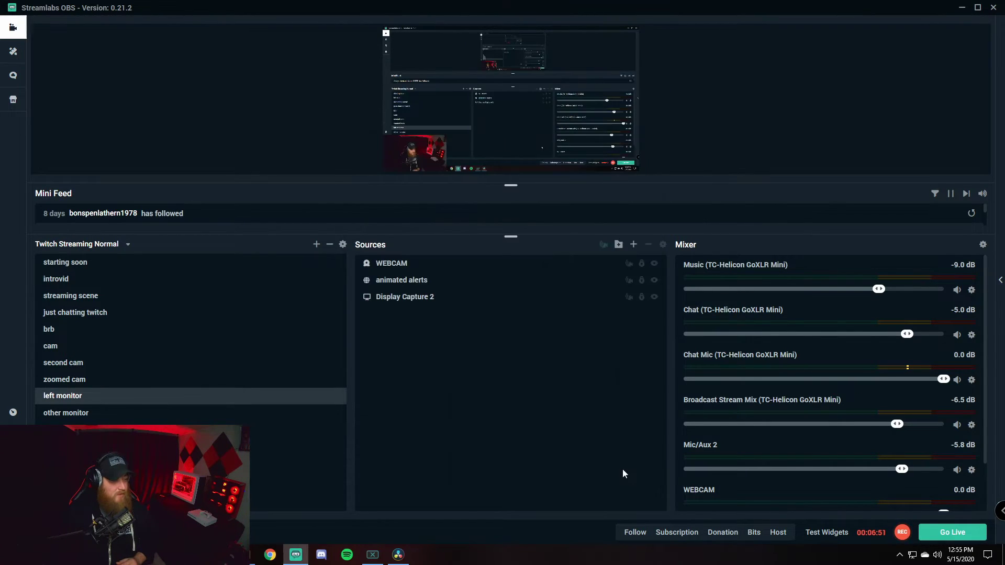
pyautogui.click(972, 382)
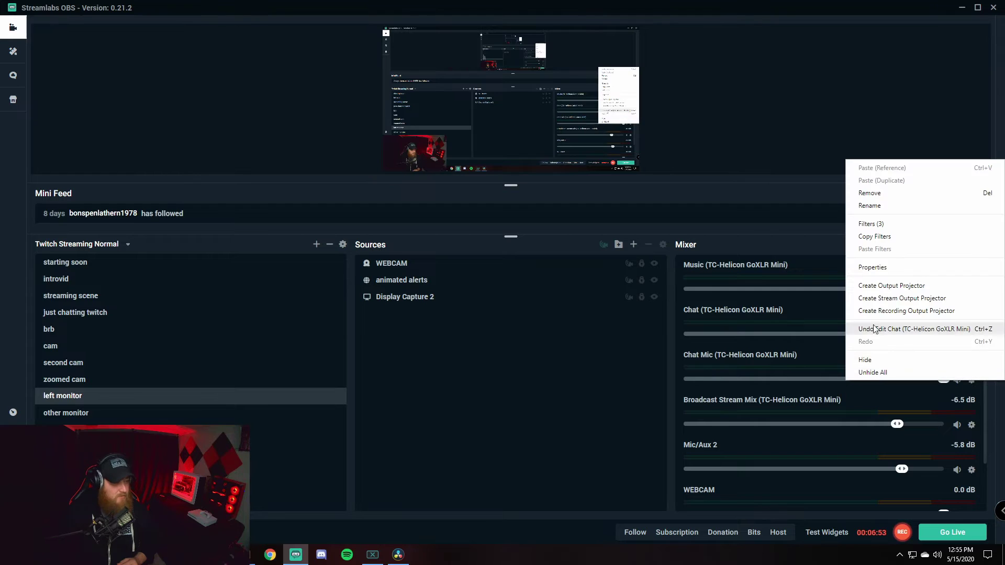
pyautogui.click(884, 268)
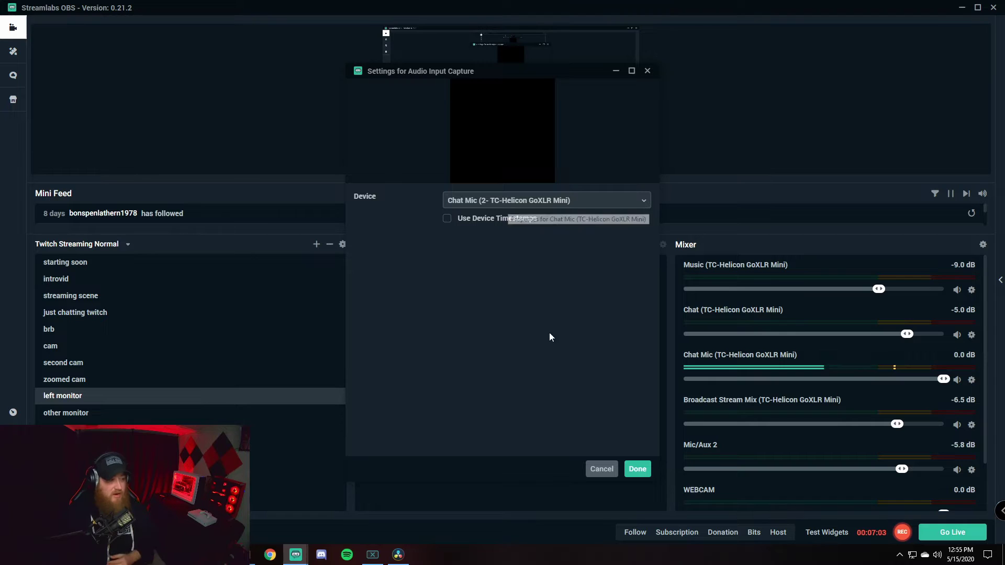
pyautogui.click(638, 469)
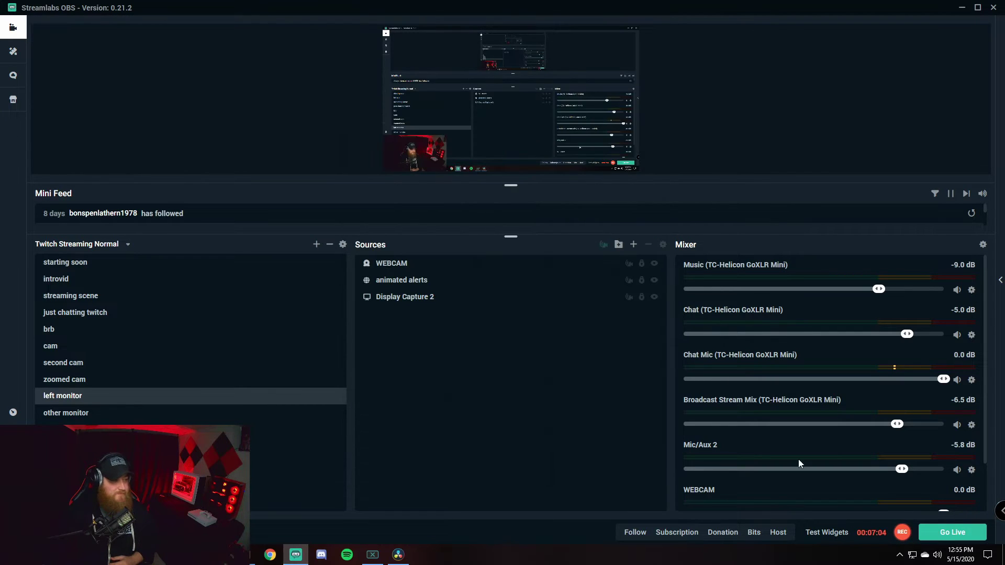
pyautogui.click(972, 335)
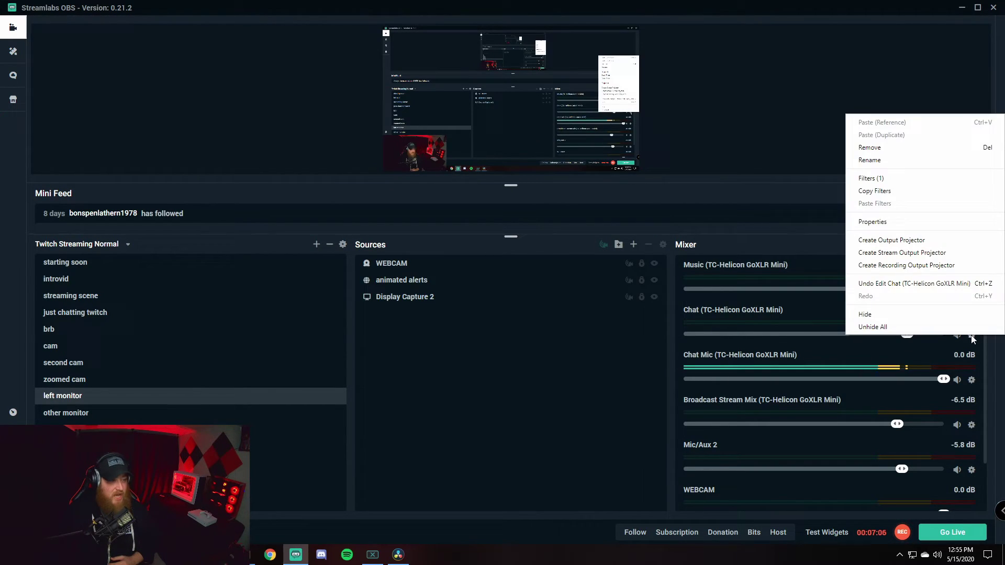
pyautogui.click(913, 224)
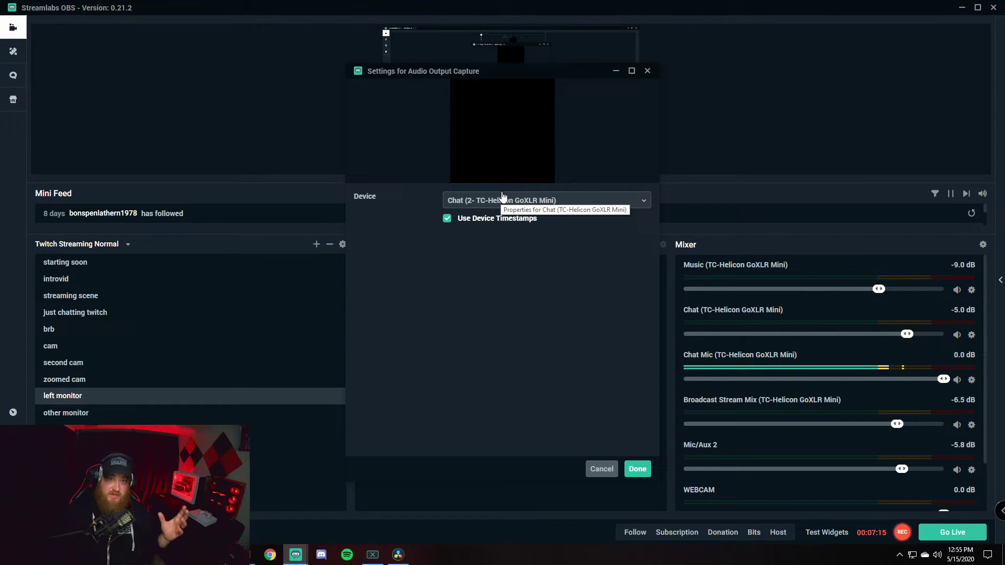
pyautogui.click(636, 469)
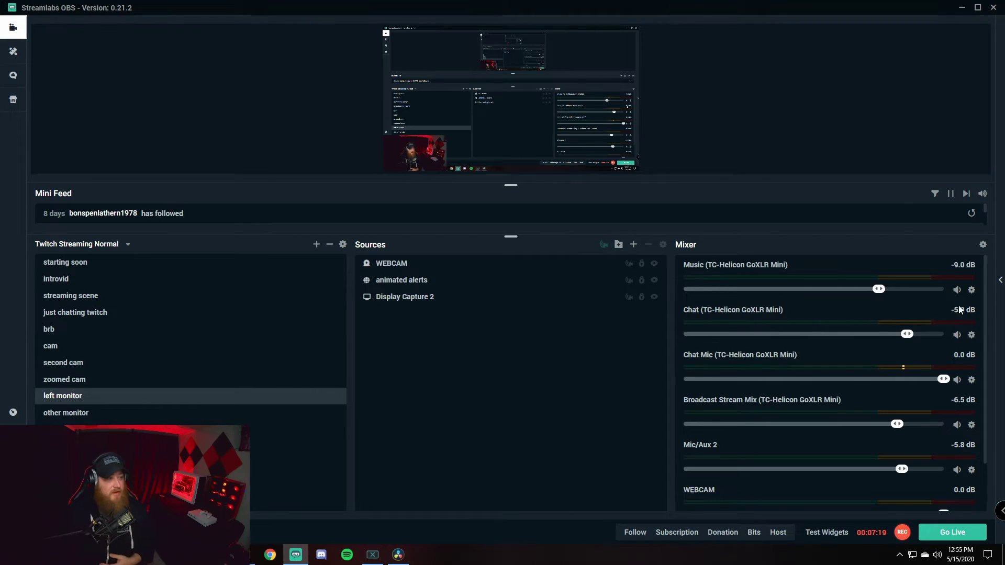
pyautogui.click(973, 291)
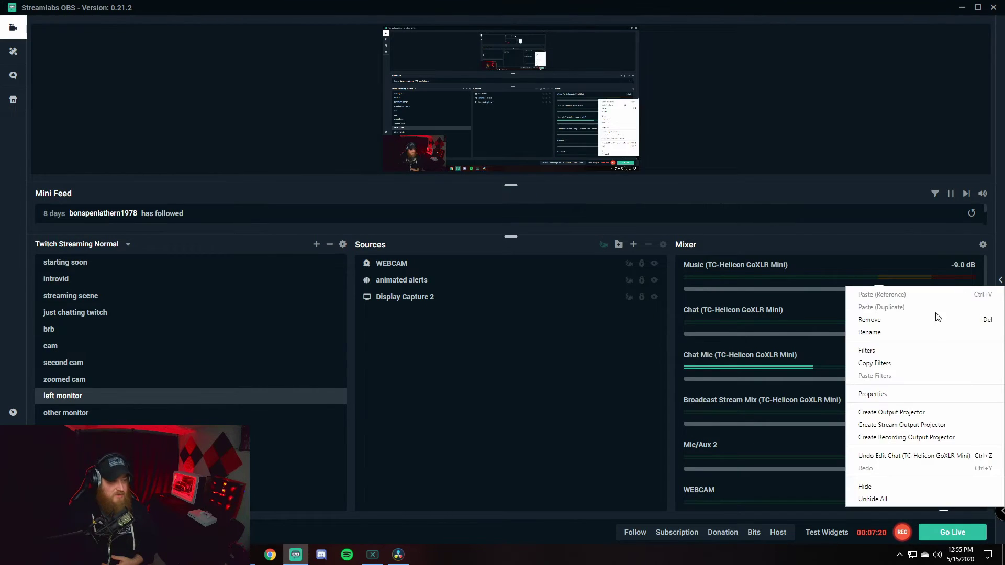
pyautogui.click(891, 392)
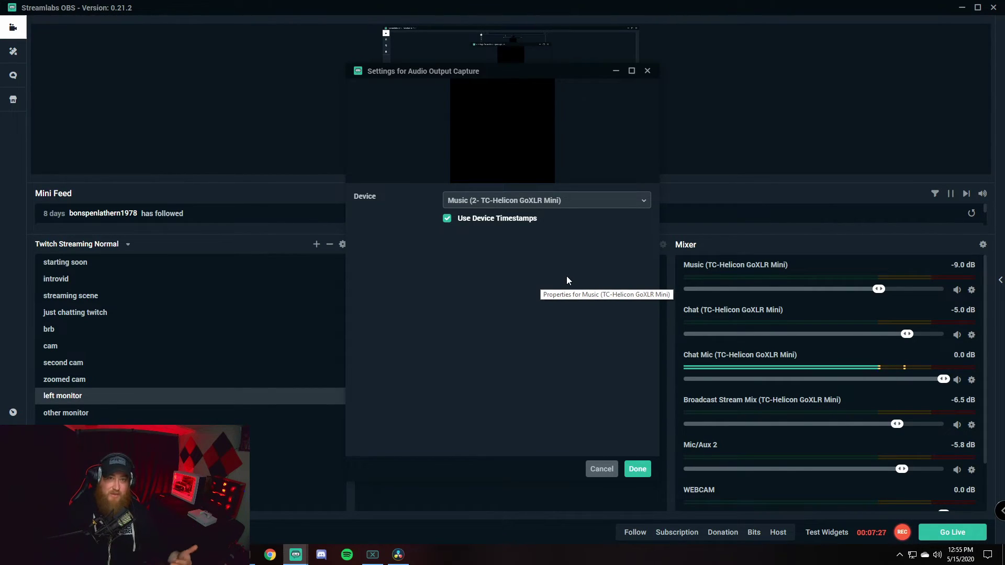
# Cancel the Music Audio Output Capture settings, leaving the device unchanged
pyautogui.click(601, 469)
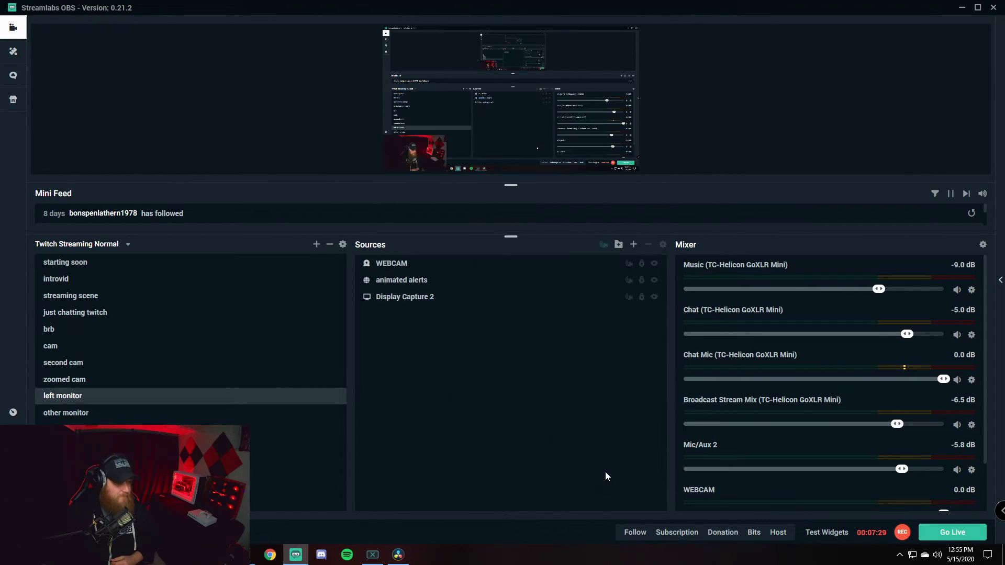